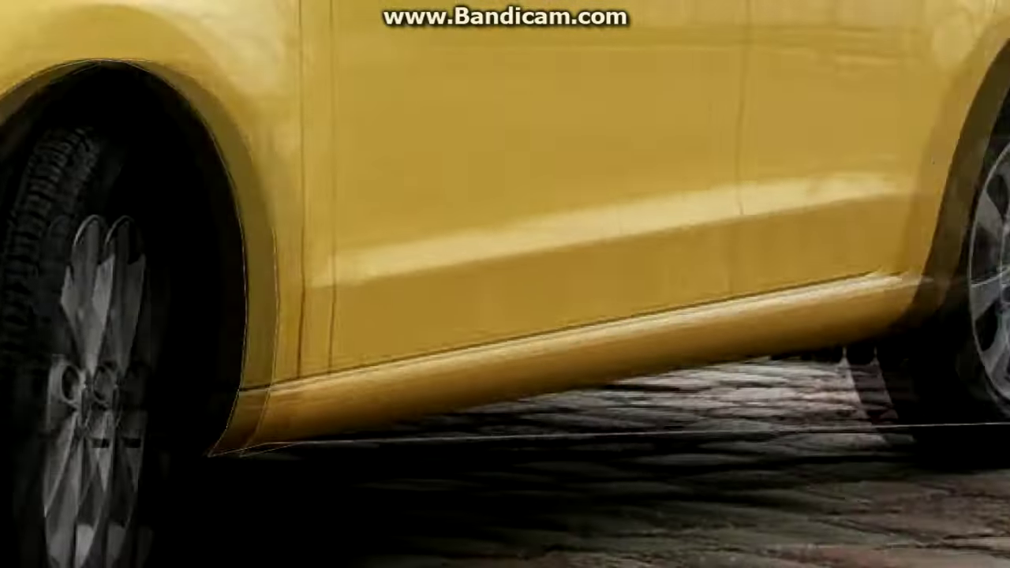
Step: Extend the pen outline along the bottom of the sill and close it around the car body
{"action": "left_click", "coordinate": [767, 348]}
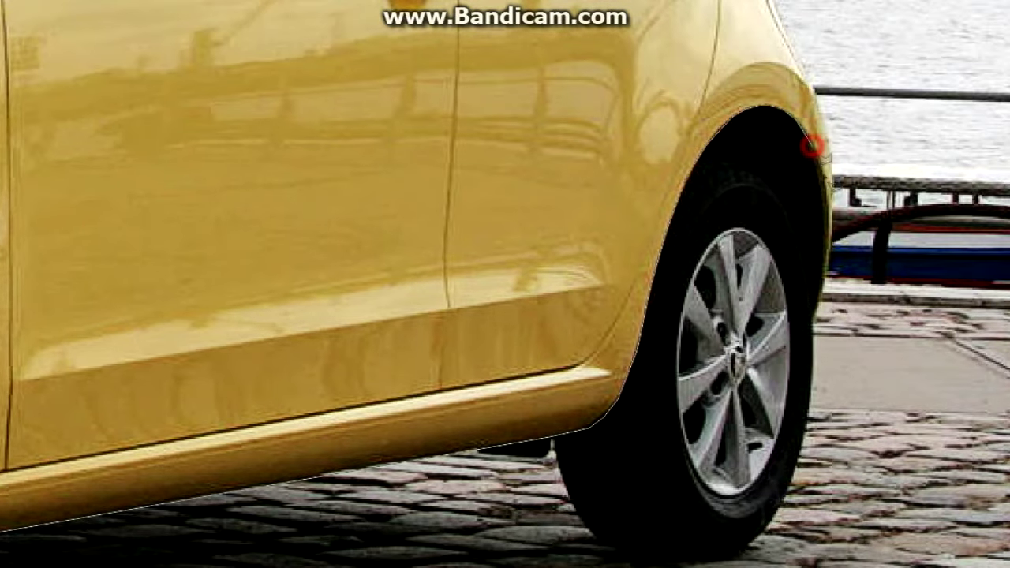
{"action": "scroll", "coordinate": [828, 298], "scroll_direction": "down", "scroll_amount": 1}
{"action": "scroll", "coordinate": [915, 337], "scroll_direction": "down", "scroll_amount": 1}
{"action": "scroll", "coordinate": [915, 338], "scroll_direction": "down", "scroll_amount": 1}
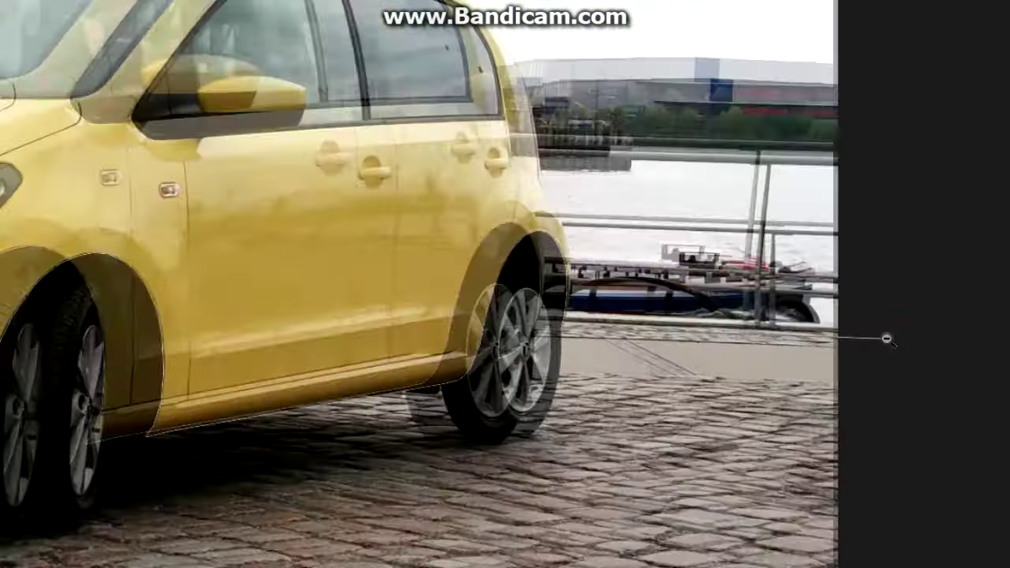
{"action": "scroll", "coordinate": [886, 338], "scroll_direction": "down", "scroll_amount": 1}
{"action": "left_click", "coordinate": [162, 347]}
Step: Turn the outline into a selection, shift the body slightly down, then crop around the car
{"action": "key", "text": "ctrl+Return"}
{"action": "key", "text": "ctrl+t"}
{"action": "left_click_drag", "start_coordinate": [576, 274], "coordinate": [580, 283]}
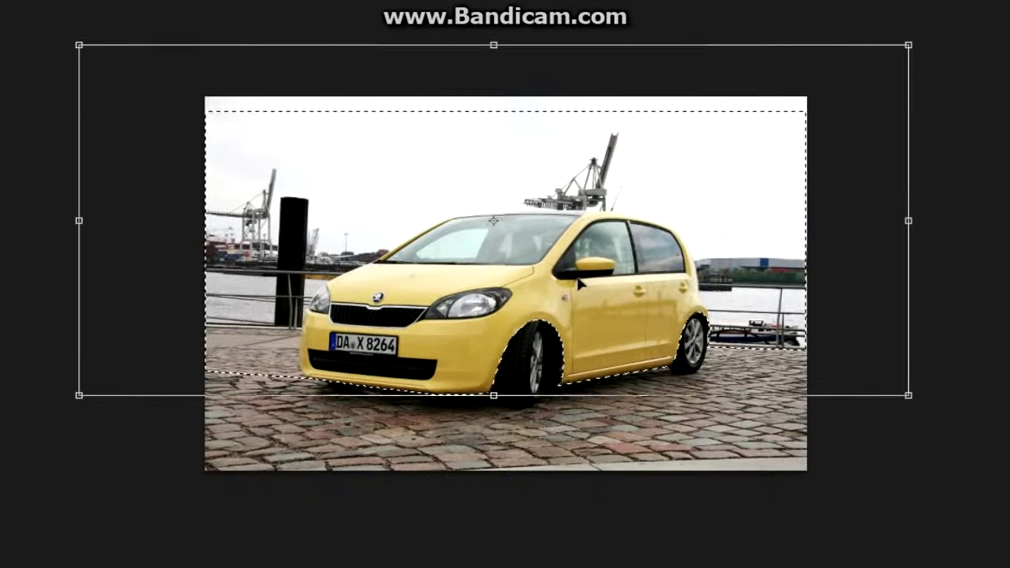
{"action": "key", "text": "Return"}
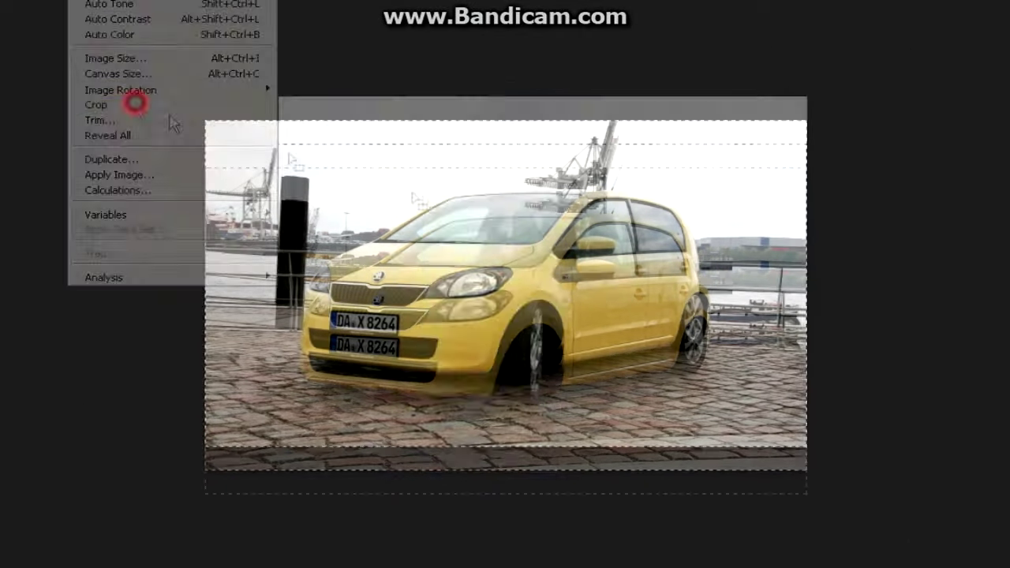
{"action": "left_click", "coordinate": [135, 100]}
{"action": "key", "text": "ctrl+plus"}
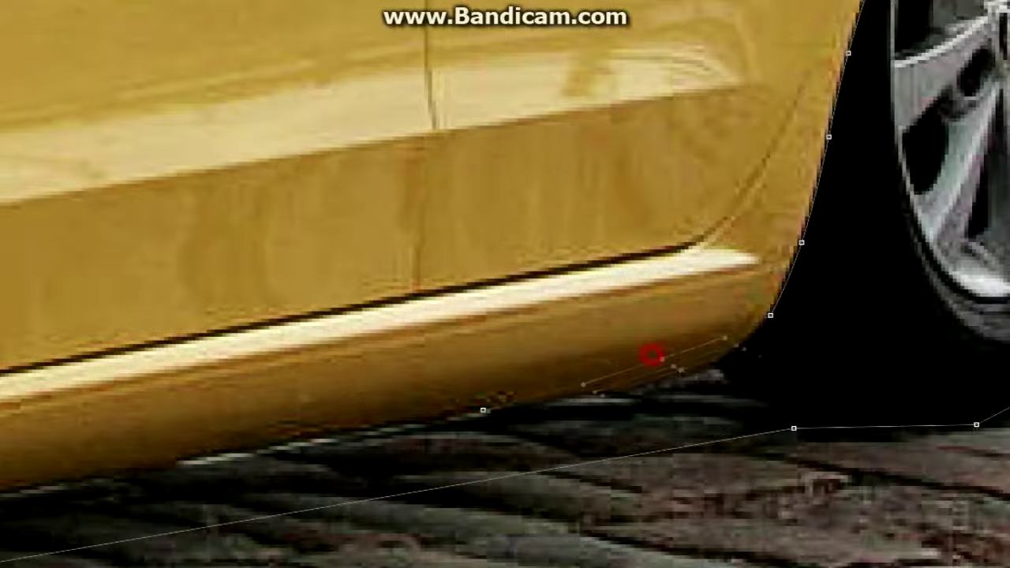
Step: Trace a path from the sill around the wheel arch and along the ground line, then make it a selection
{"action": "left_click", "coordinate": [501, 483]}
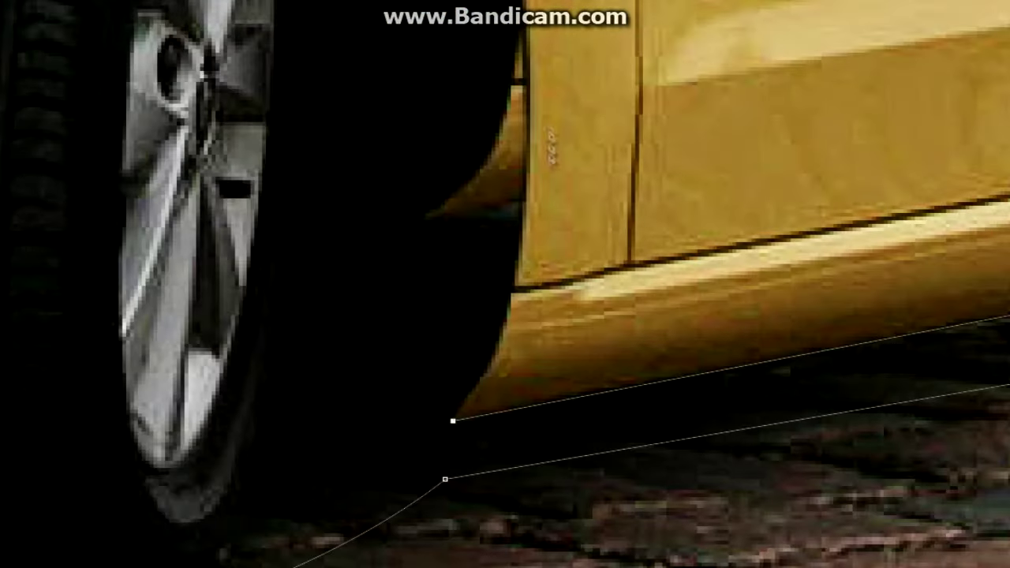
{"action": "left_click_drag", "start_coordinate": [491, 255], "coordinate": [515, 303]}
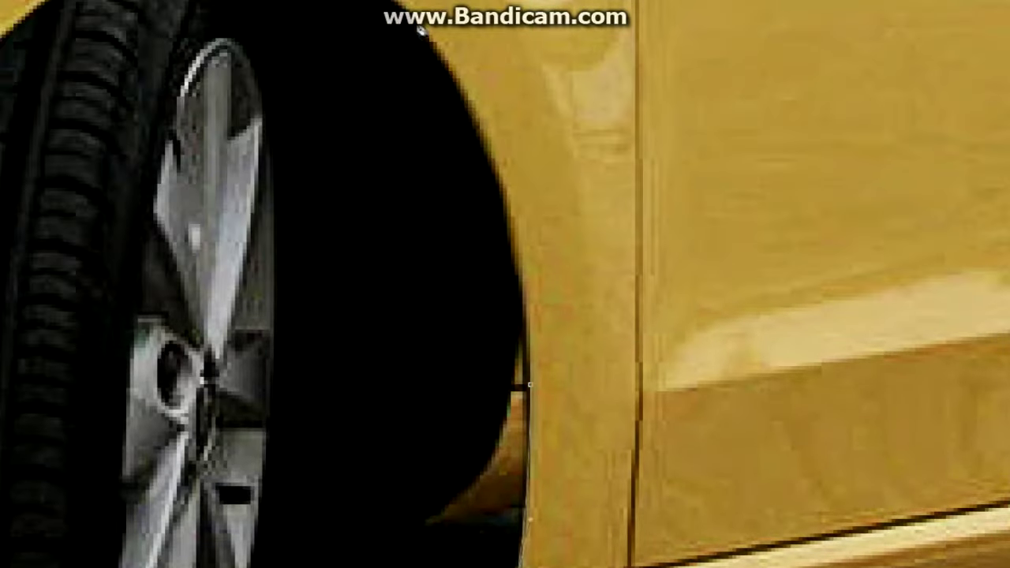
{"action": "left_click", "coordinate": [473, 214]}
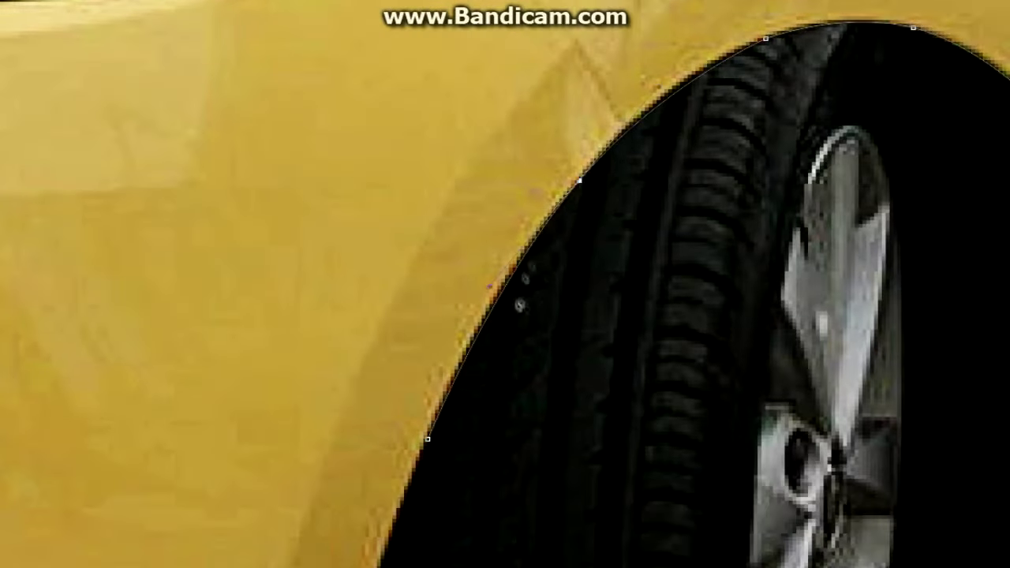
{"action": "scroll", "coordinate": [519, 304], "scroll_direction": "down", "scroll_amount": 5}
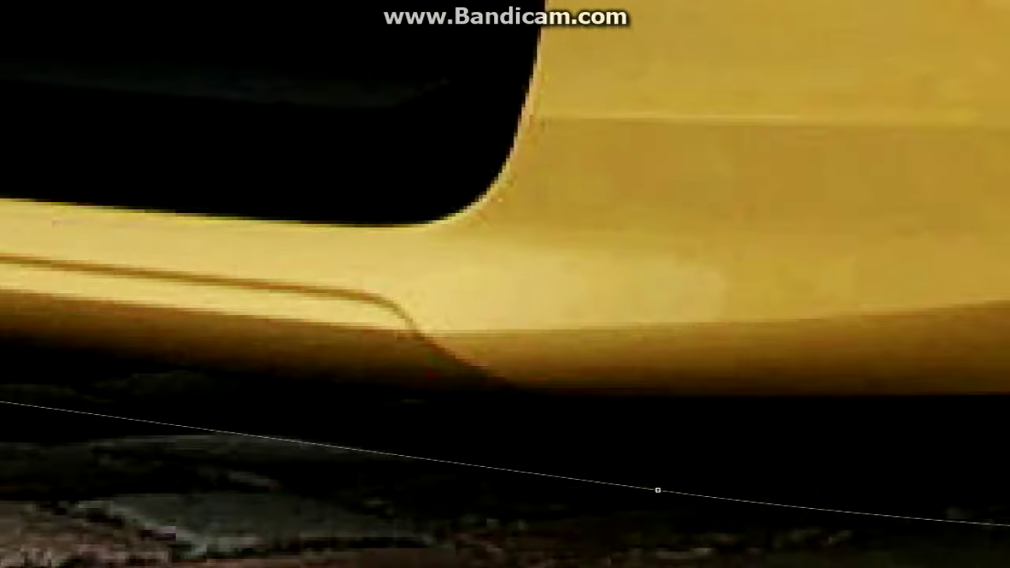
{"action": "left_click", "coordinate": [818, 394]}
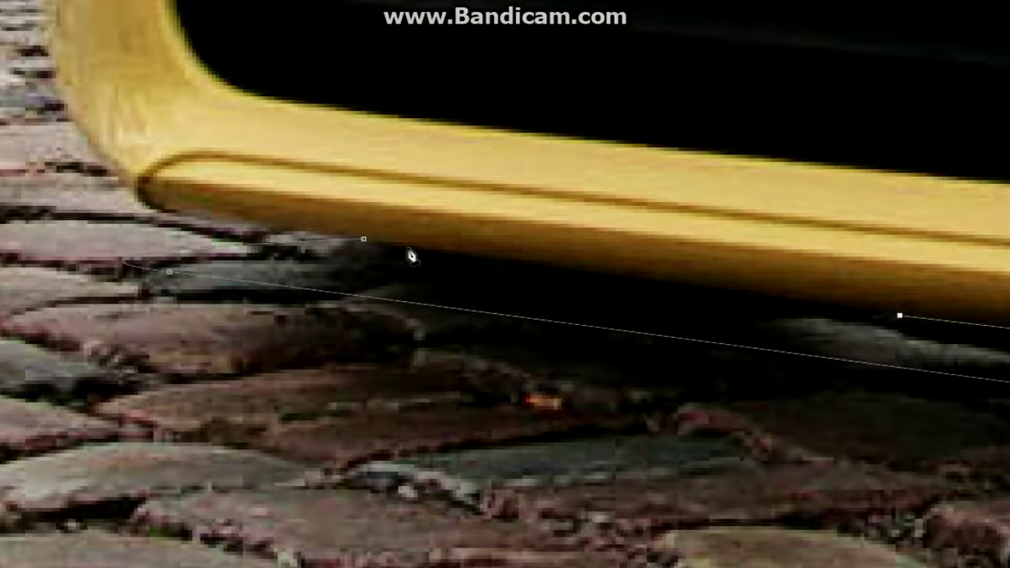
{"action": "right_click", "coordinate": [476, 213]}
{"action": "left_click", "coordinate": [530, 288]}
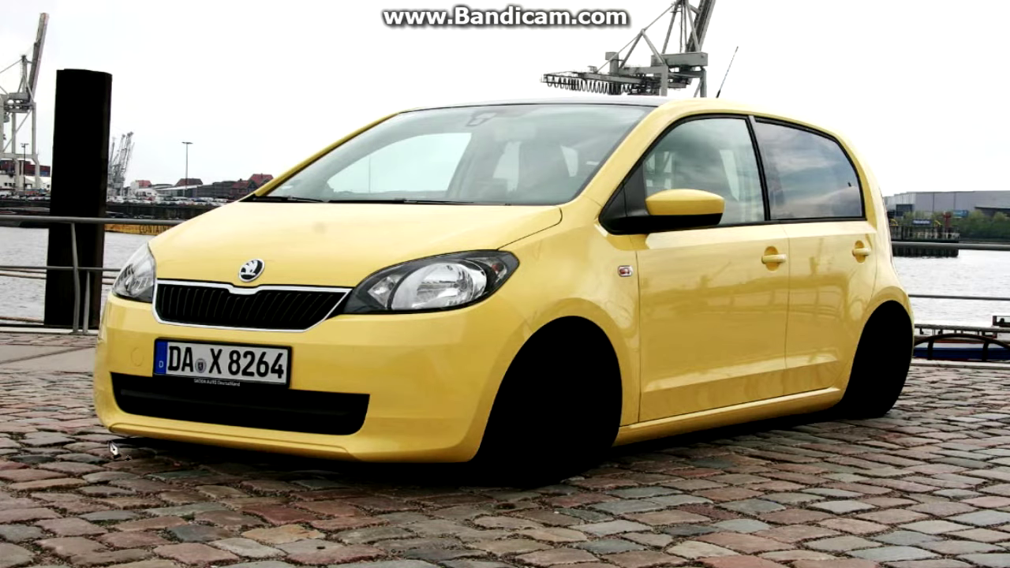
Step: Curve the path under the car into a selection and pick a brush for the shadow
{"action": "left_click_drag", "start_coordinate": [874, 420], "coordinate": [426, 490]}
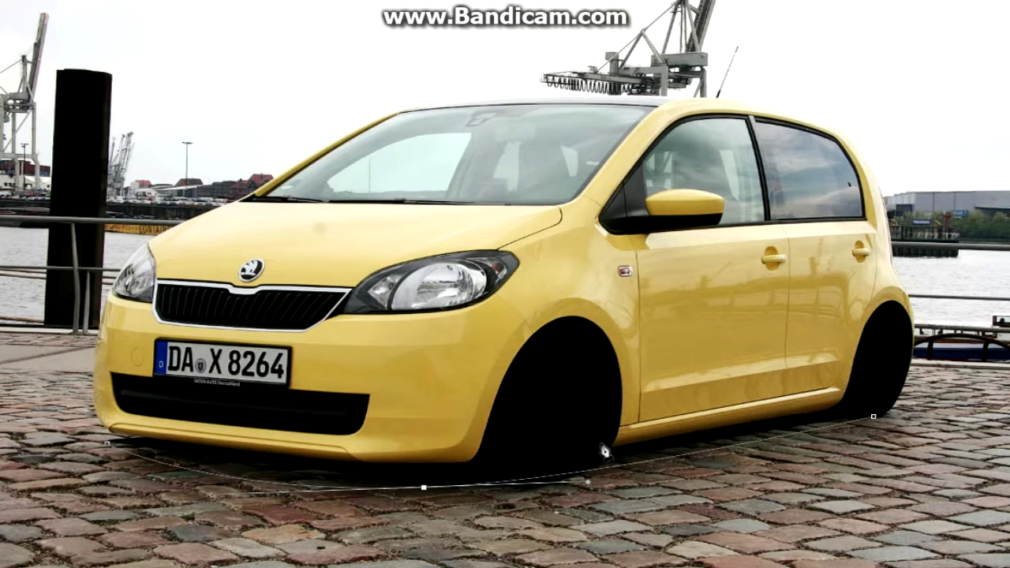
{"action": "right_click", "coordinate": [118, 454]}
{"action": "left_click", "coordinate": [210, 210]}
{"action": "key", "text": "Return"}
{"action": "right_click", "coordinate": [176, 30]}
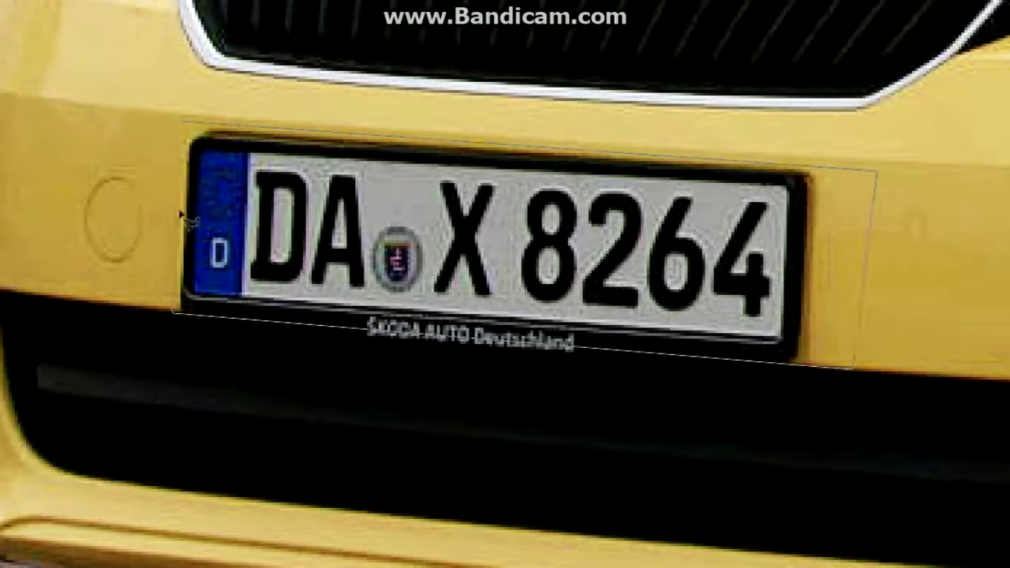
Step: Close the pen outline around the number plate
{"action": "left_click", "coordinate": [870, 268]}
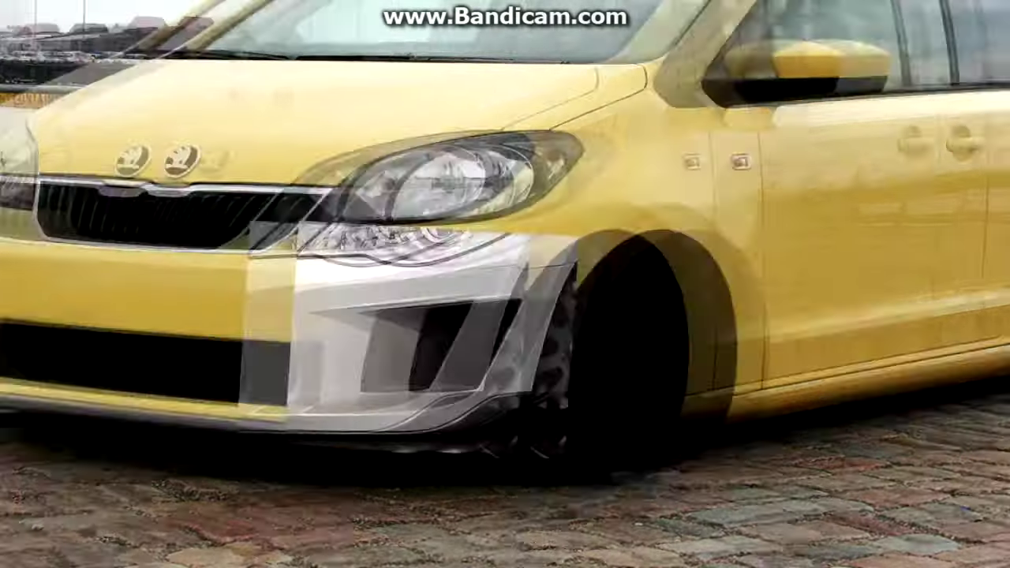
Step: Free-transform the pasted bumper piece and move it onto the car's front
{"action": "right_click", "coordinate": [424, 215]}
{"action": "left_click", "coordinate": [484, 349]}
{"action": "left_click_drag", "start_coordinate": [512, 353], "coordinate": [512, 359]}
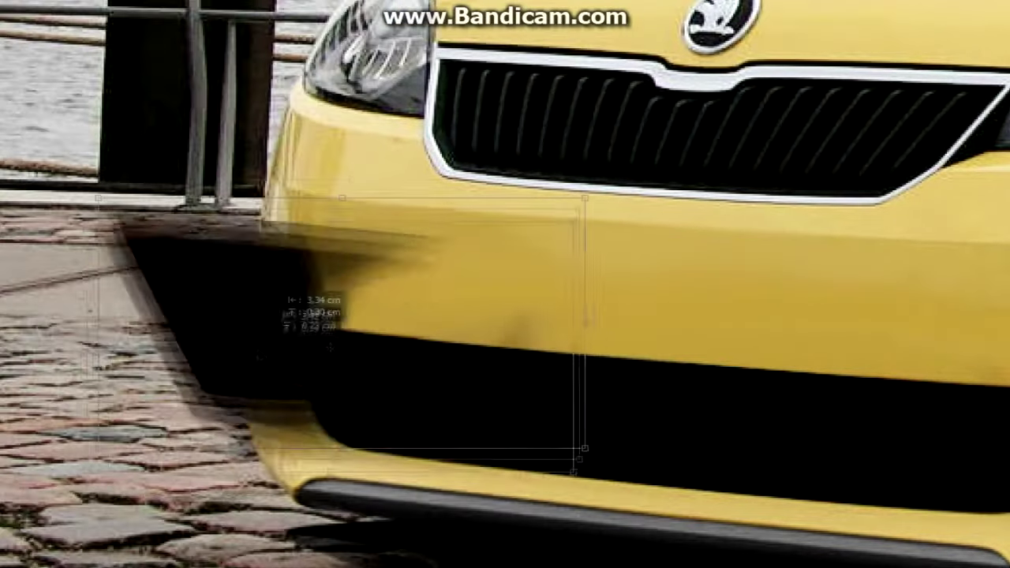
Step: Distort the bumper piece, pulling its corner in to match the intake opening
{"action": "right_click", "coordinate": [304, 269]}
{"action": "left_click", "coordinate": [338, 349]}
{"action": "left_click_drag", "start_coordinate": [342, 236], "coordinate": [331, 251]}
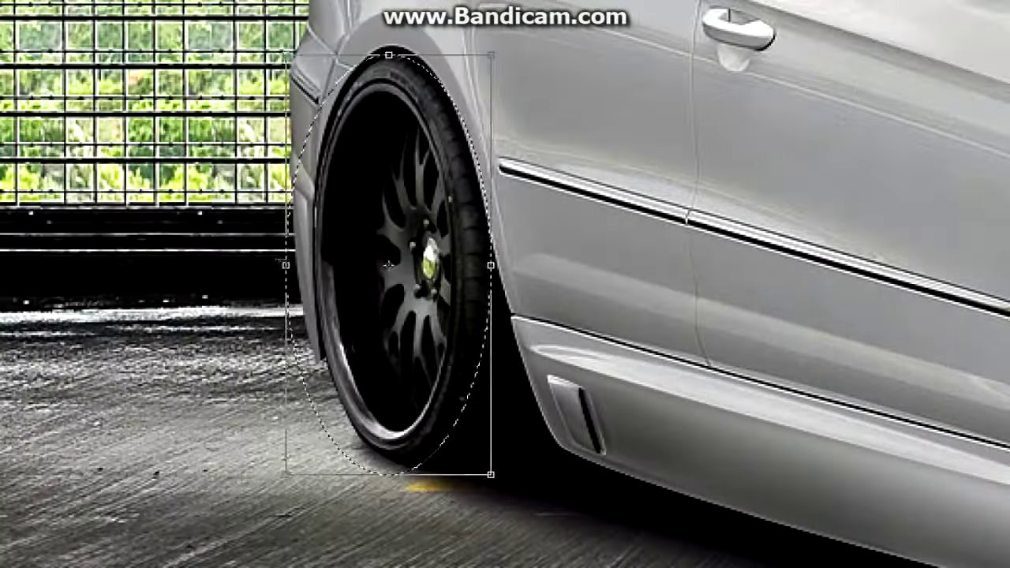
Step: Shrink the elliptical selection to fit the wheel and apply it
{"action": "left_click_drag", "start_coordinate": [404, 474], "coordinate": [401, 458]}
{"action": "right_click", "coordinate": [487, 254]}
{"action": "key", "text": "Escape"}
{"action": "key", "text": "Return"}
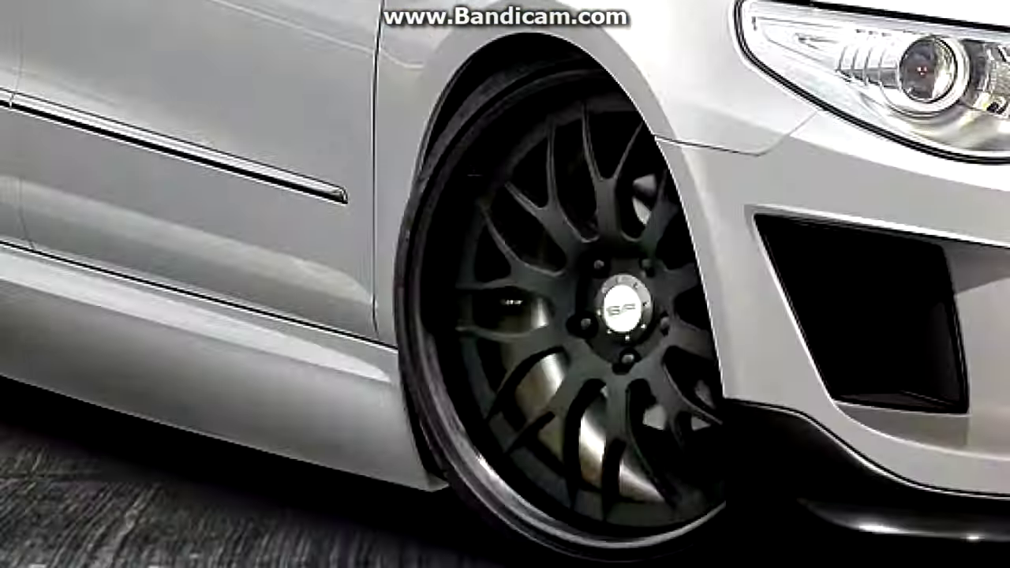
Step: Draw an oval selection around the front wheel and stretch it up to the arch top
{"action": "left_click_drag", "start_coordinate": [363, 32], "coordinate": [856, 442]}
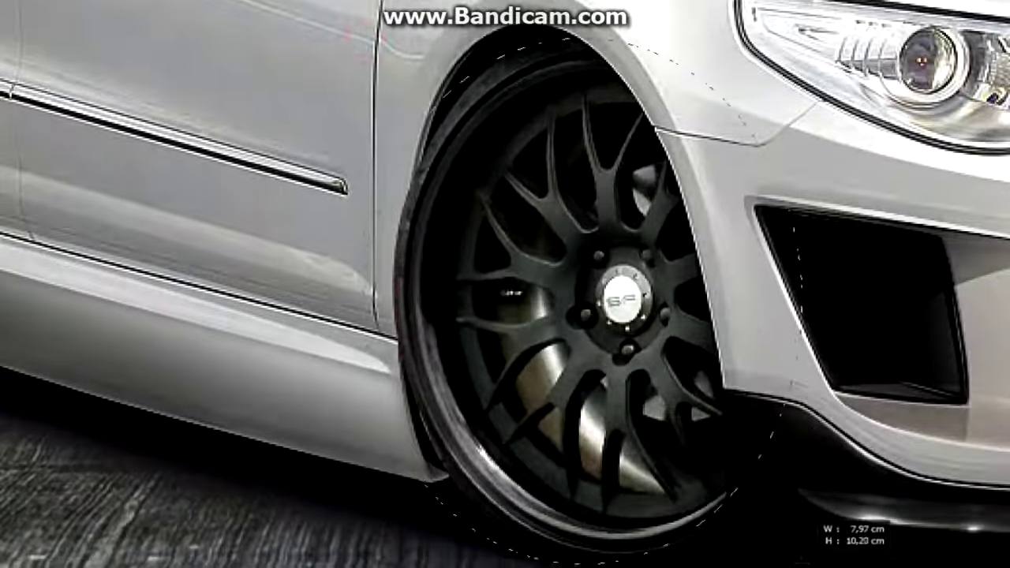
{"action": "right_click", "coordinate": [480, 229]}
{"action": "left_click", "coordinate": [541, 417]}
{"action": "left_click_drag", "start_coordinate": [627, 118], "coordinate": [627, 35]}
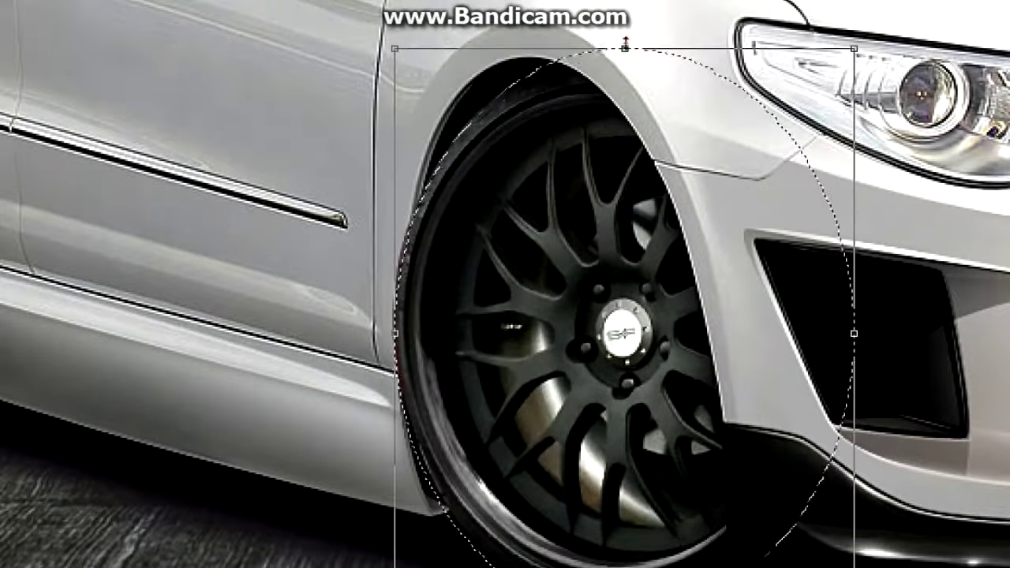
{"action": "scroll", "coordinate": [627, 316], "scroll_direction": "down", "scroll_amount": 3}
{"action": "scroll", "coordinate": [624, 315], "scroll_direction": "up", "scroll_amount": 3}
{"action": "key", "text": "Return"}
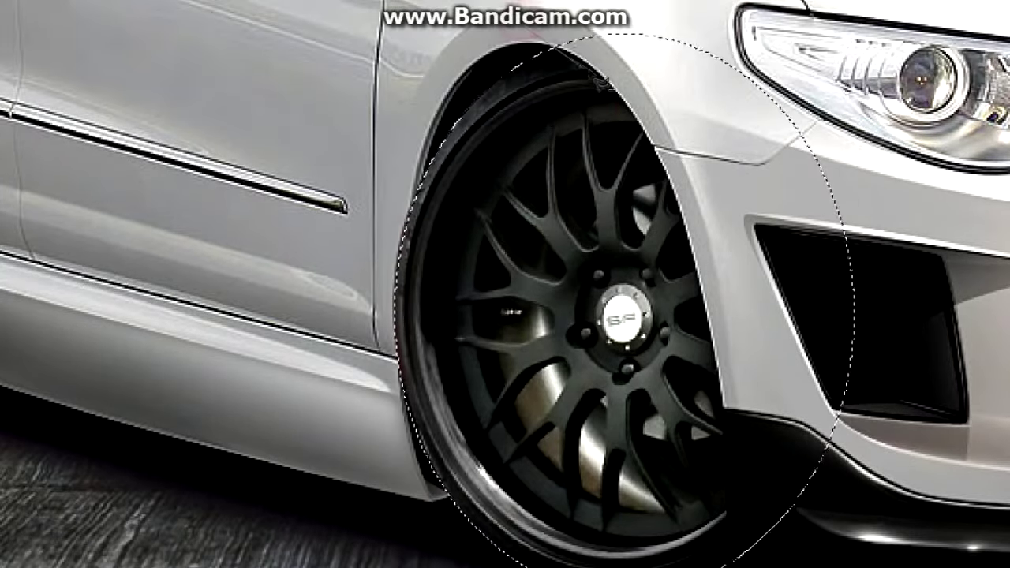
Step: Cut the fender out of the wheel selection and bring the wheel into the yellow car picture
{"action": "left_click", "coordinate": [726, 291]}
{"action": "left_click", "coordinate": [737, 476]}
{"action": "left_click", "coordinate": [848, 462]}
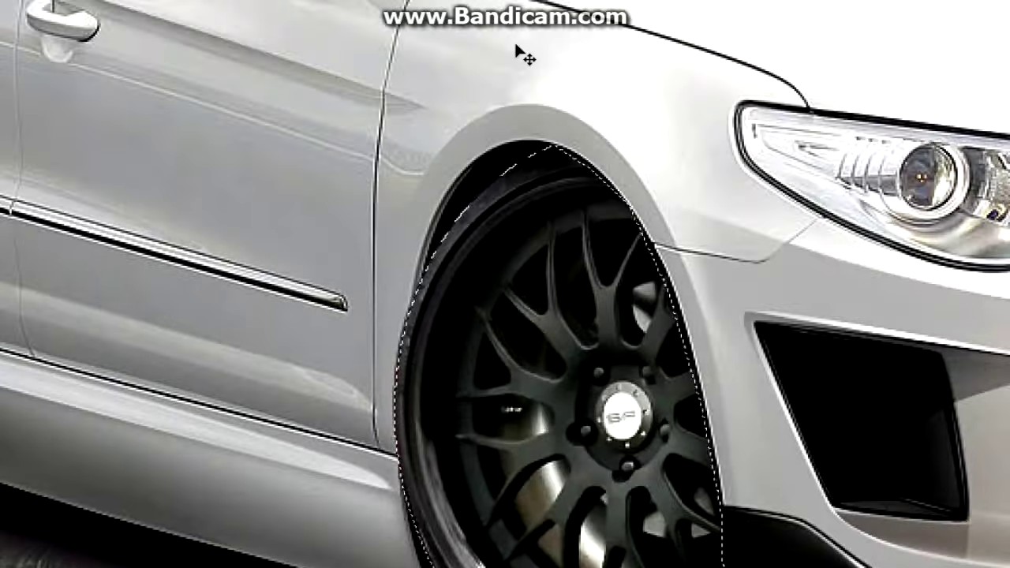
{"action": "key", "text": "ctrl+t"}
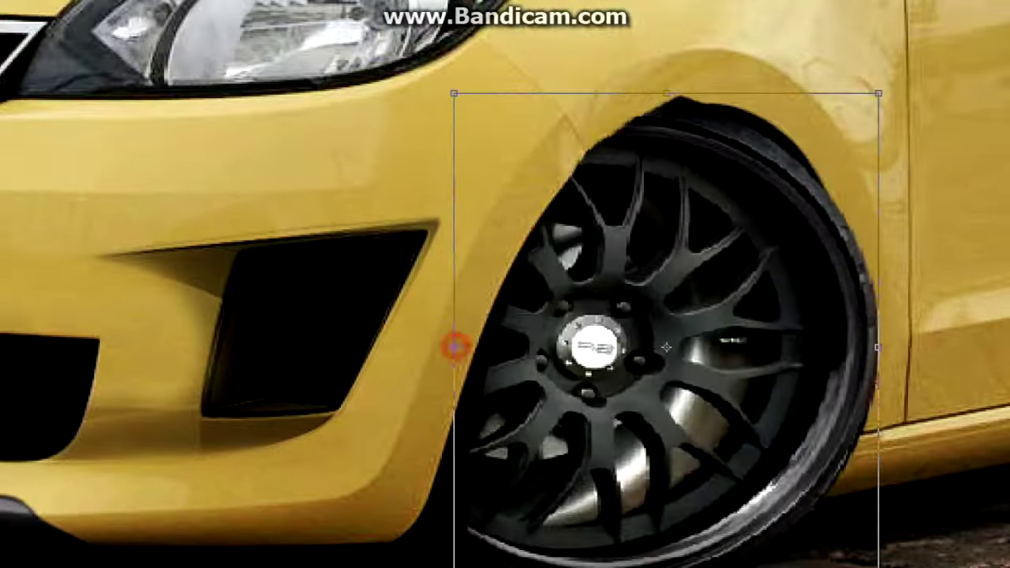
Step: Enlarge the pasted wheel to nearly fill the front wheel arch
{"action": "left_click_drag", "start_coordinate": [567, 479], "coordinate": [566, 481]}
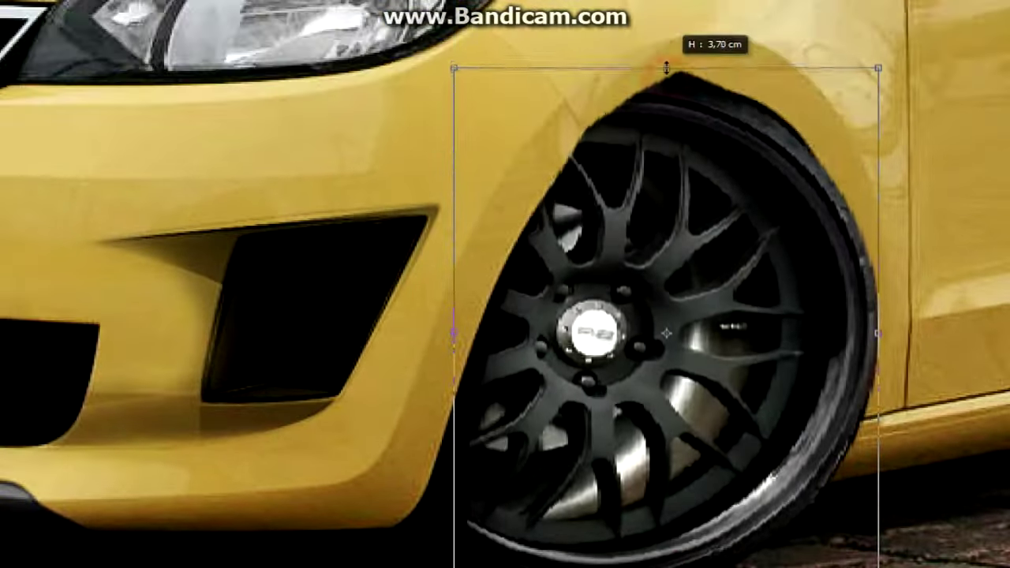